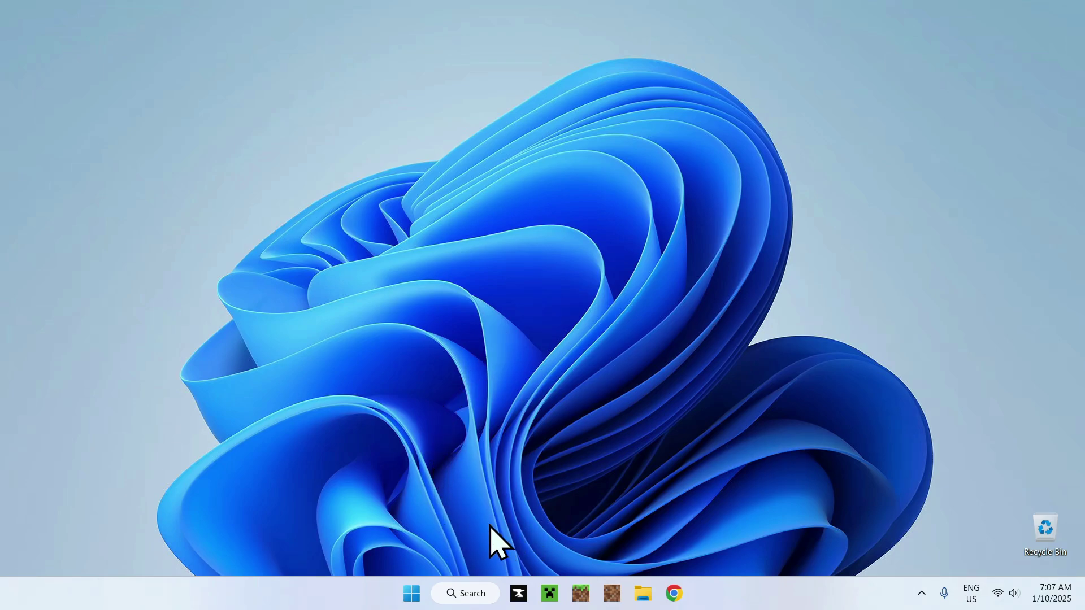
- Find the CurseForge website with a Google search in Chrome, view its app download page and close the browser
{"action": "left_click", "coordinate": [674, 593]}
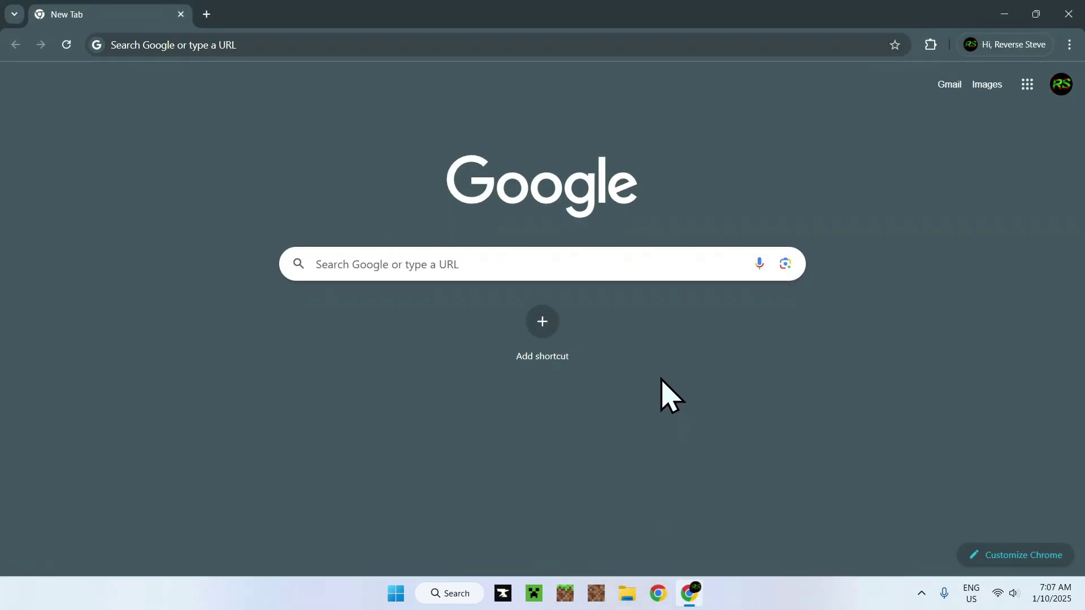
{"action": "left_click", "coordinate": [627, 263]}
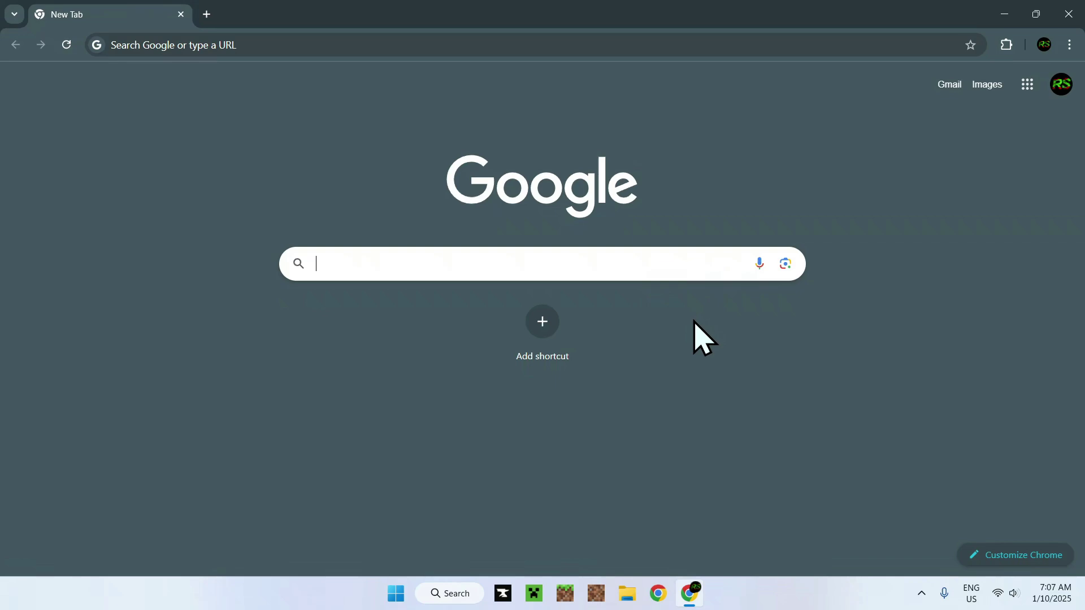
{"action": "type", "text": "CurseForge"}
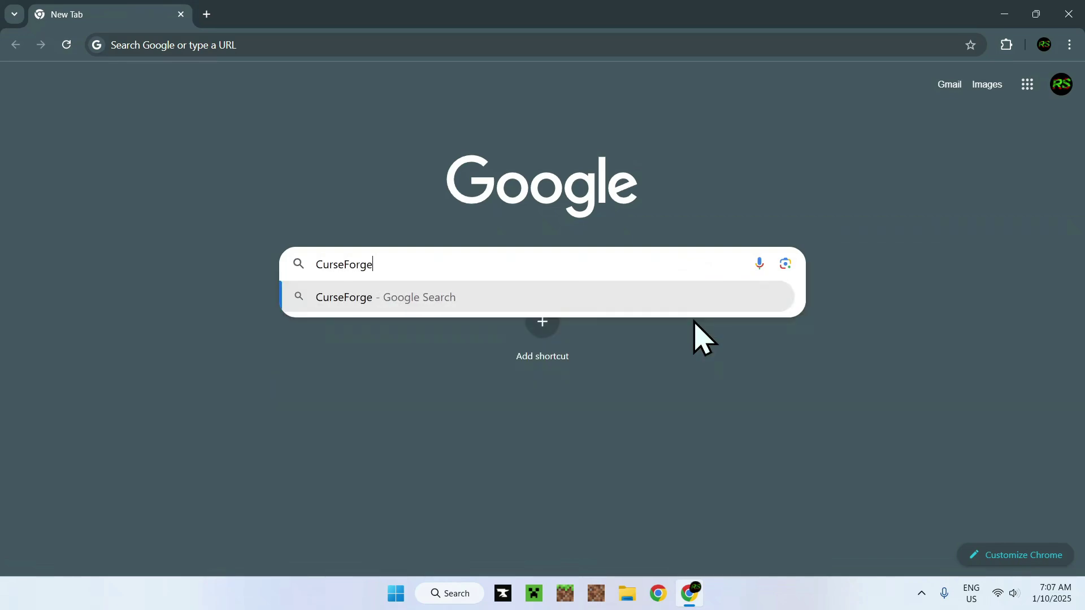
{"action": "key", "text": "Return"}
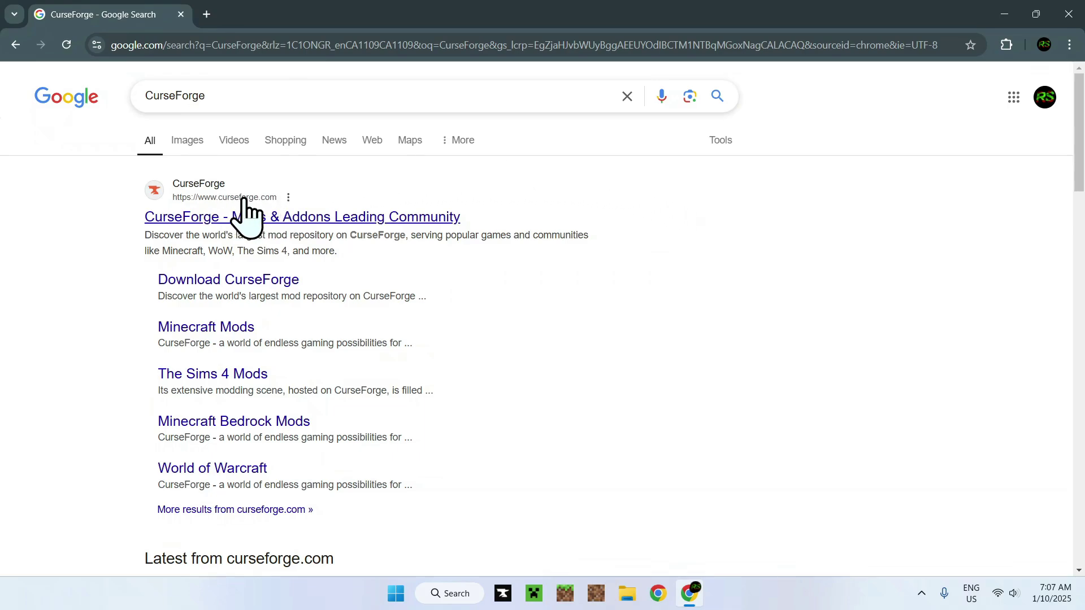
{"action": "left_click", "coordinate": [229, 217]}
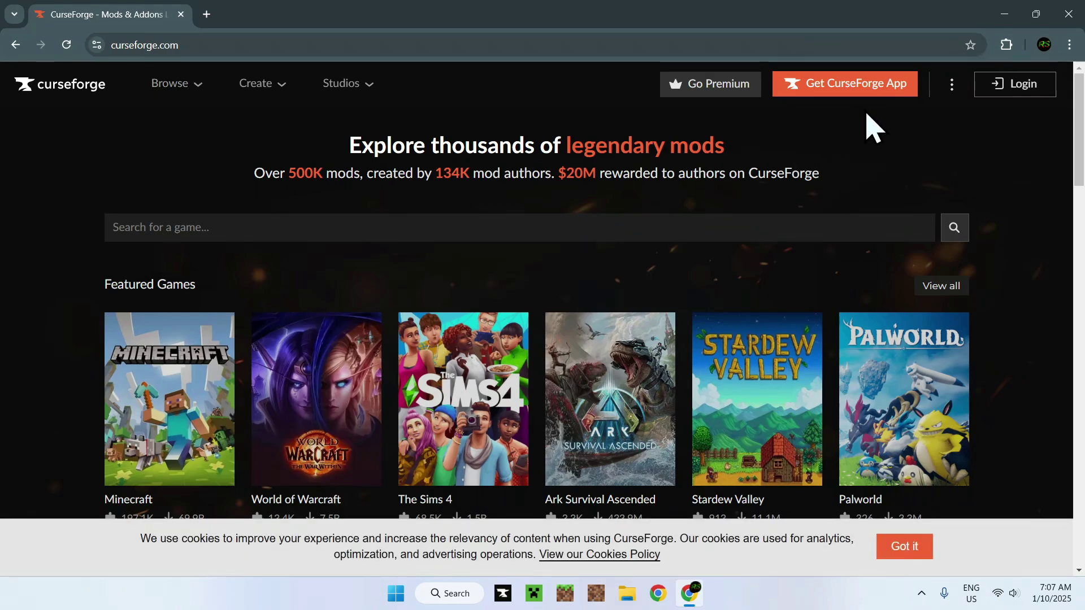
{"action": "left_click", "coordinate": [845, 93]}
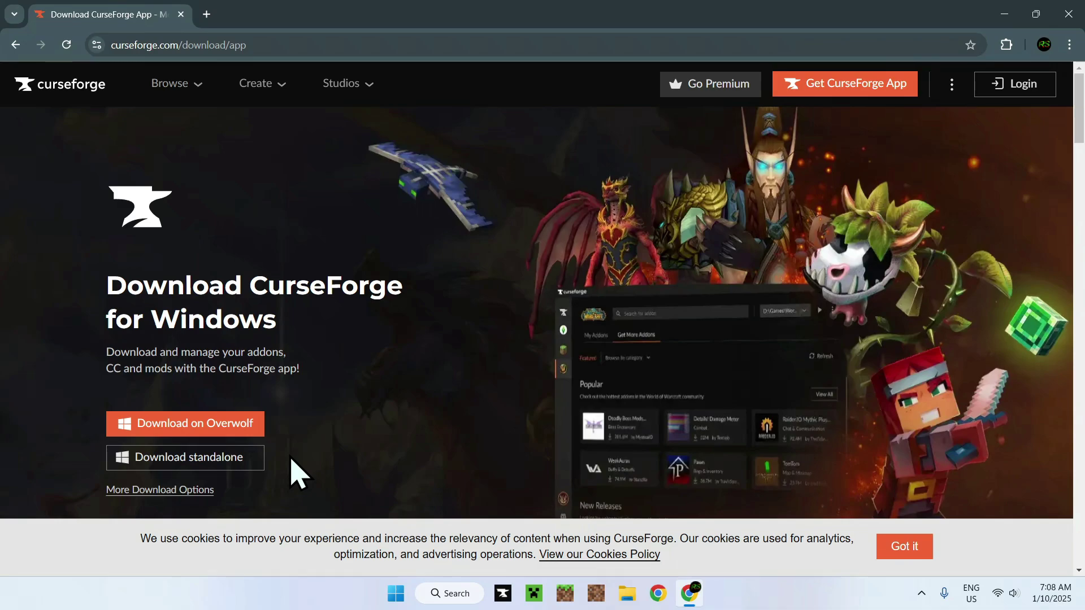
{"action": "left_click", "coordinate": [1068, 14]}
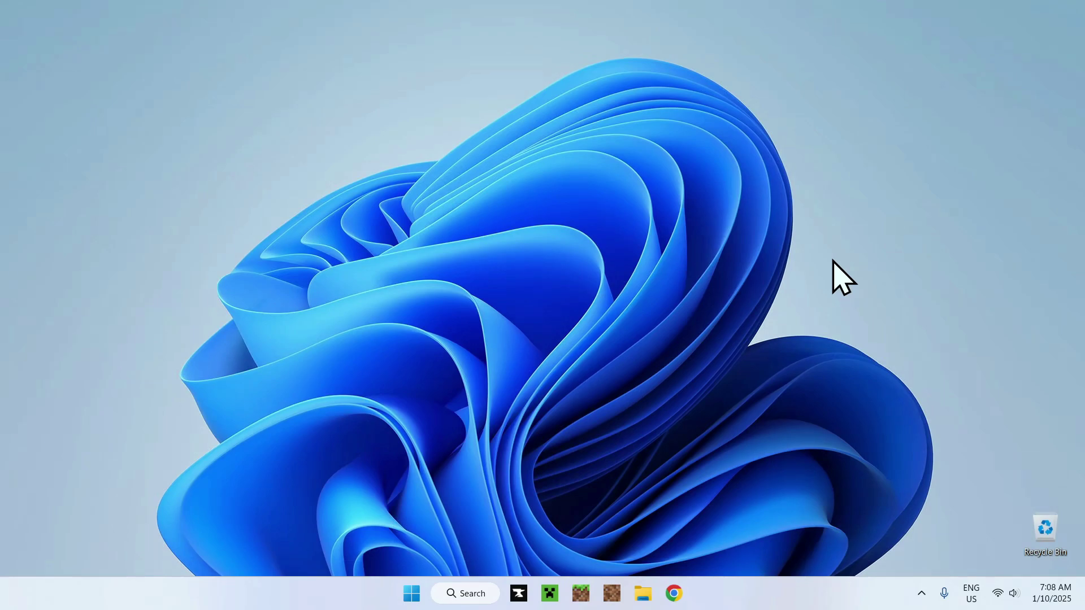
- Switch to the CurseForge app, search the Minecraft projects for "SkyFactory 5" and install the SkyFactory 5 modpack
{"action": "left_click", "coordinate": [519, 592]}
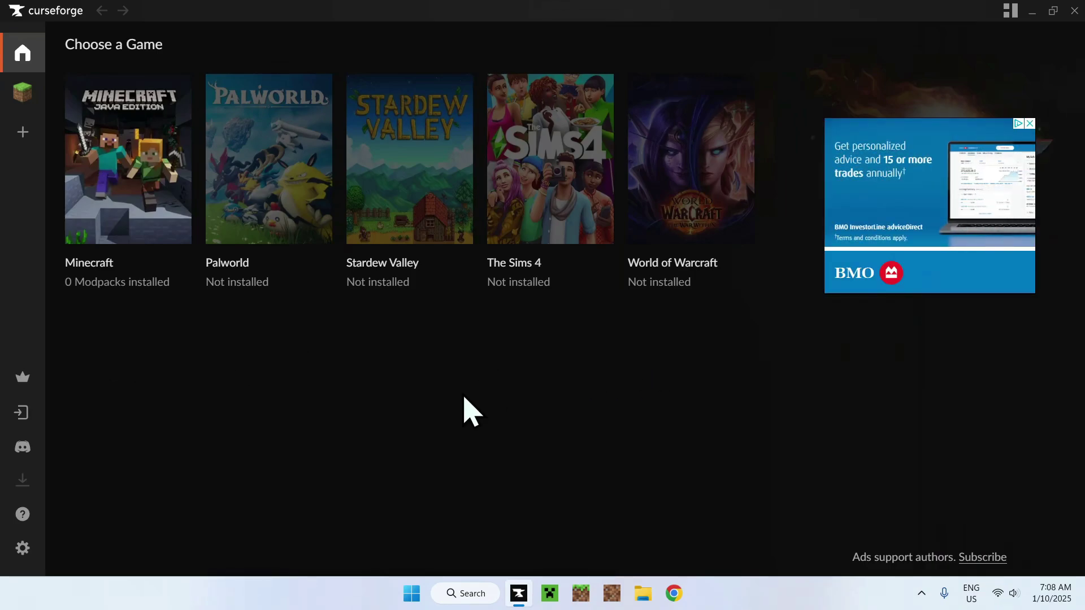
{"action": "left_click", "coordinate": [104, 223]}
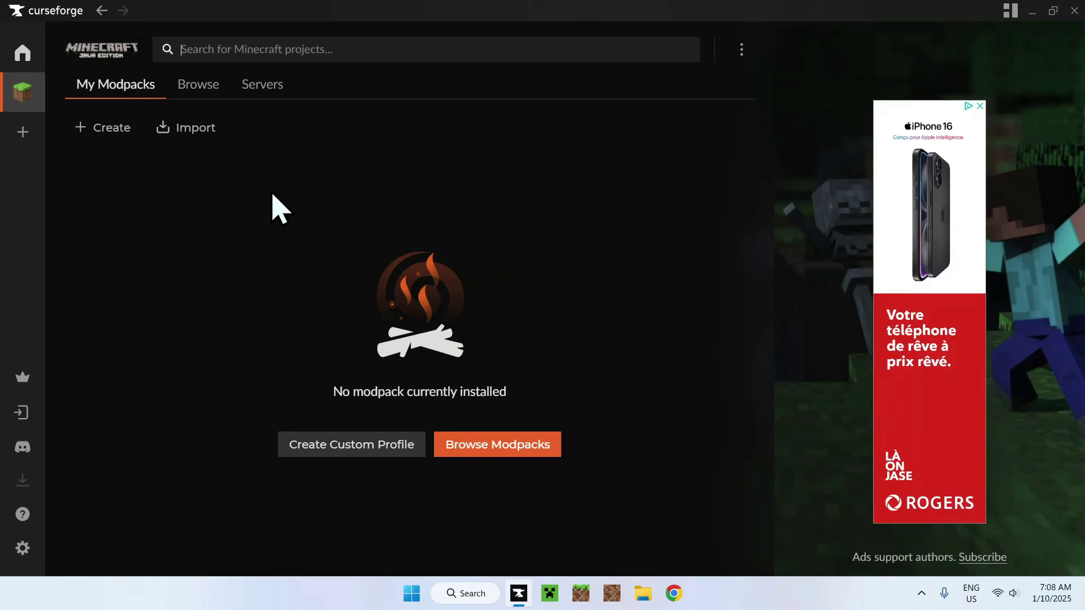
{"action": "type", "text": "SkyFactory 5"}
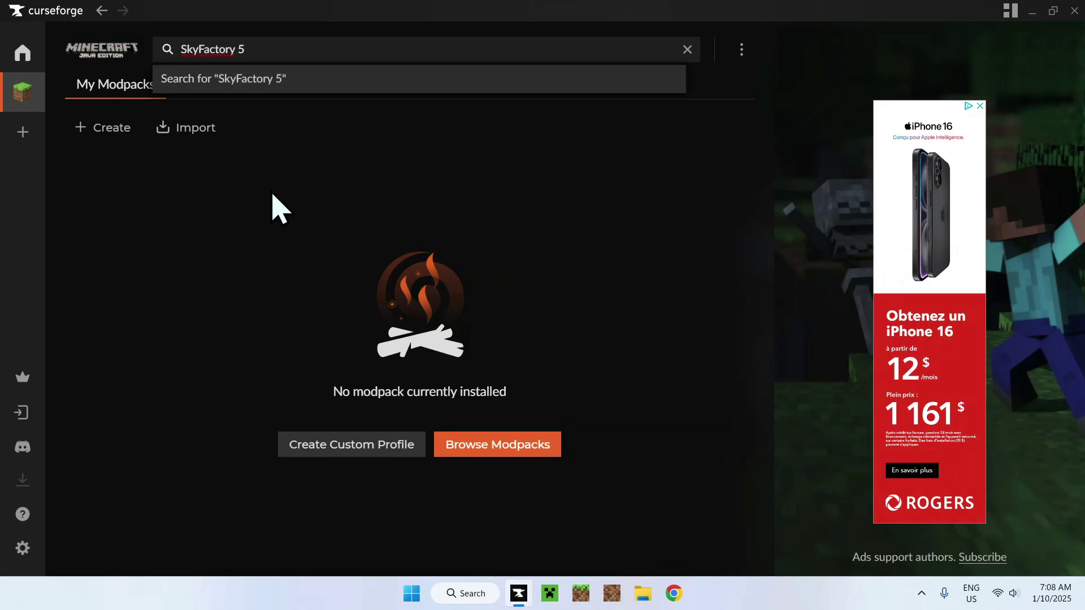
{"action": "key", "text": "Return"}
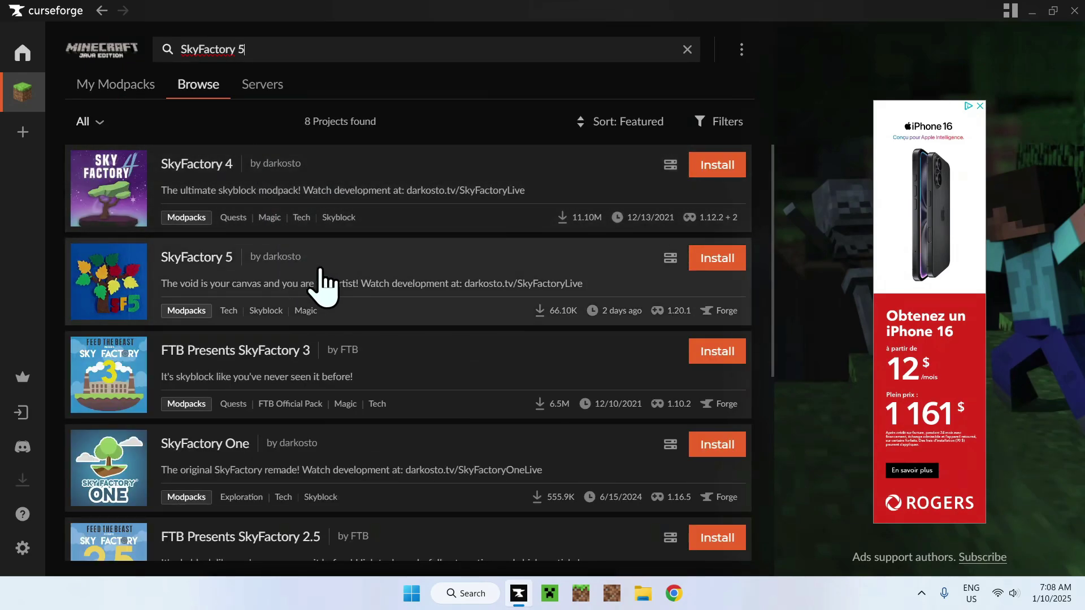
{"action": "left_click", "coordinate": [716, 263]}
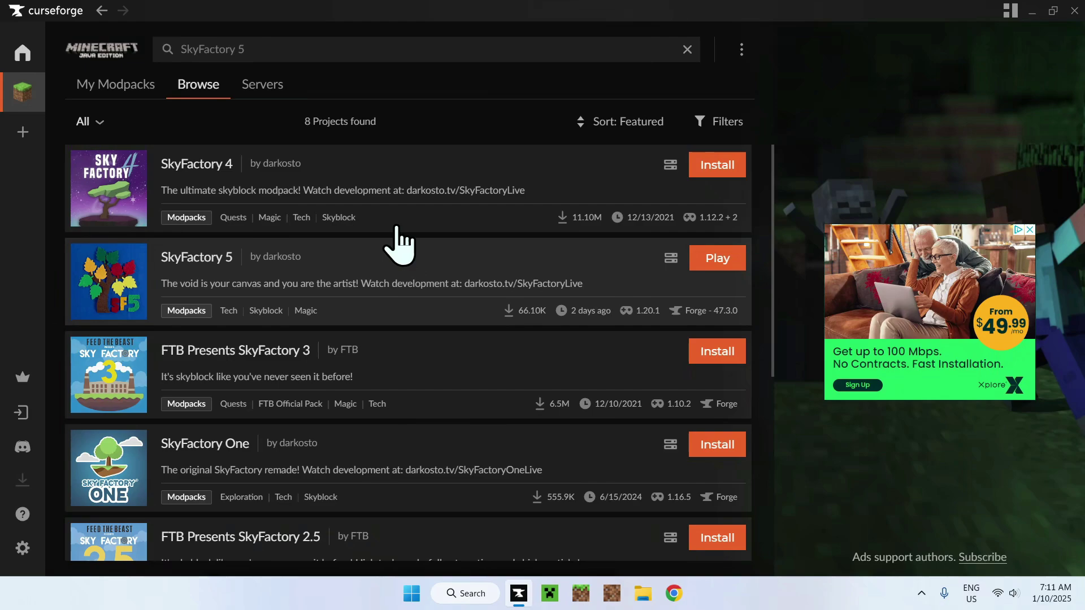
- Open the installed SkyFactory 5 modpack and check its overview for the minimum recommended RAM allocation
{"action": "left_click", "coordinate": [110, 89]}
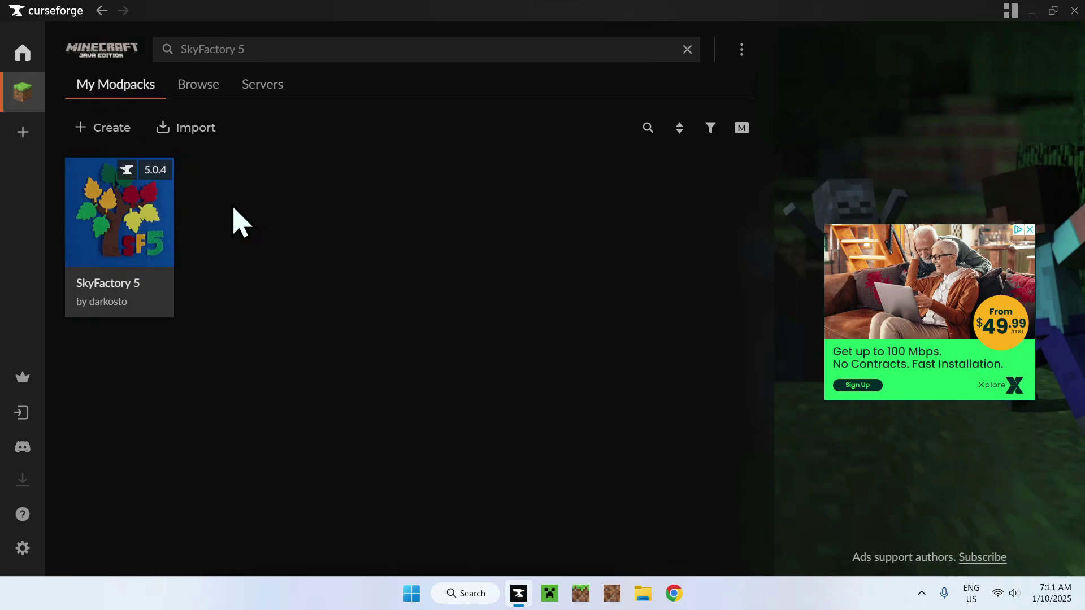
{"action": "left_click", "coordinate": [114, 223]}
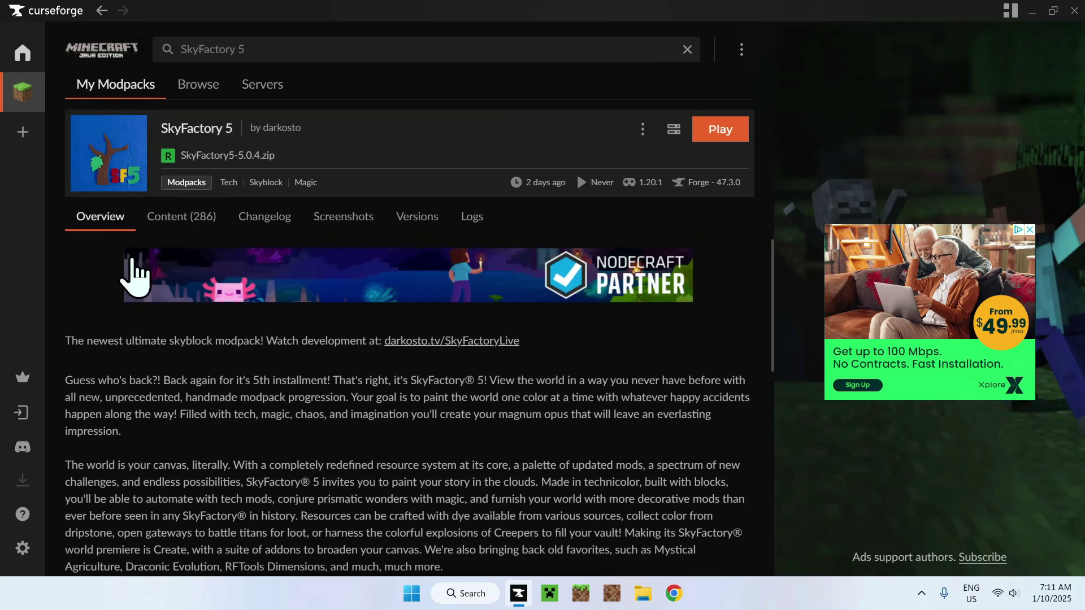
{"action": "scroll", "coordinate": [247, 338], "scroll_direction": "down", "scroll_amount": 5}
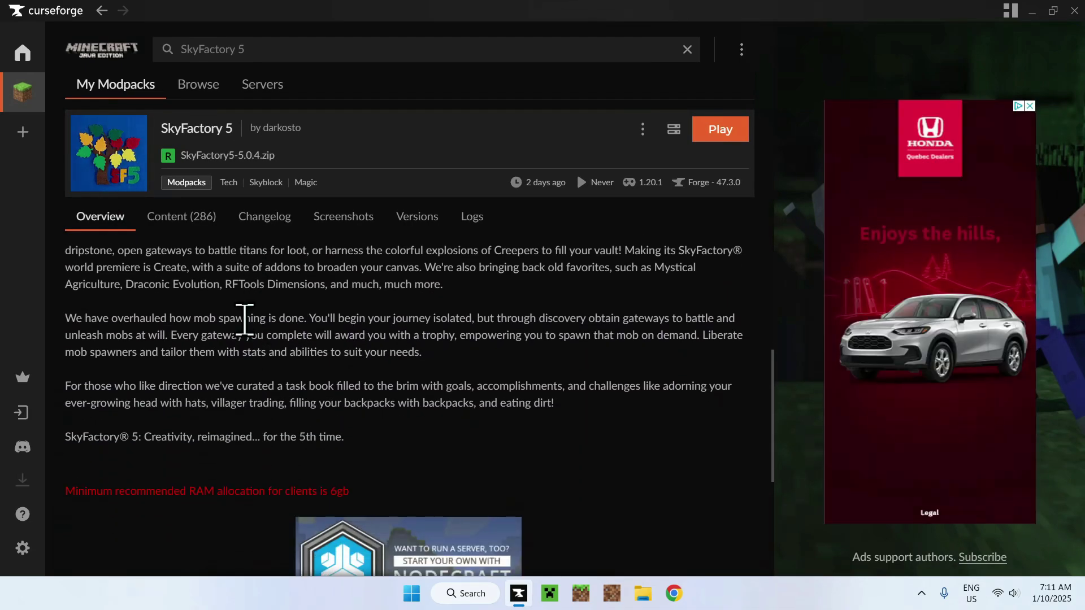
{"action": "scroll", "coordinate": [243, 316], "scroll_direction": "down", "scroll_amount": 1}
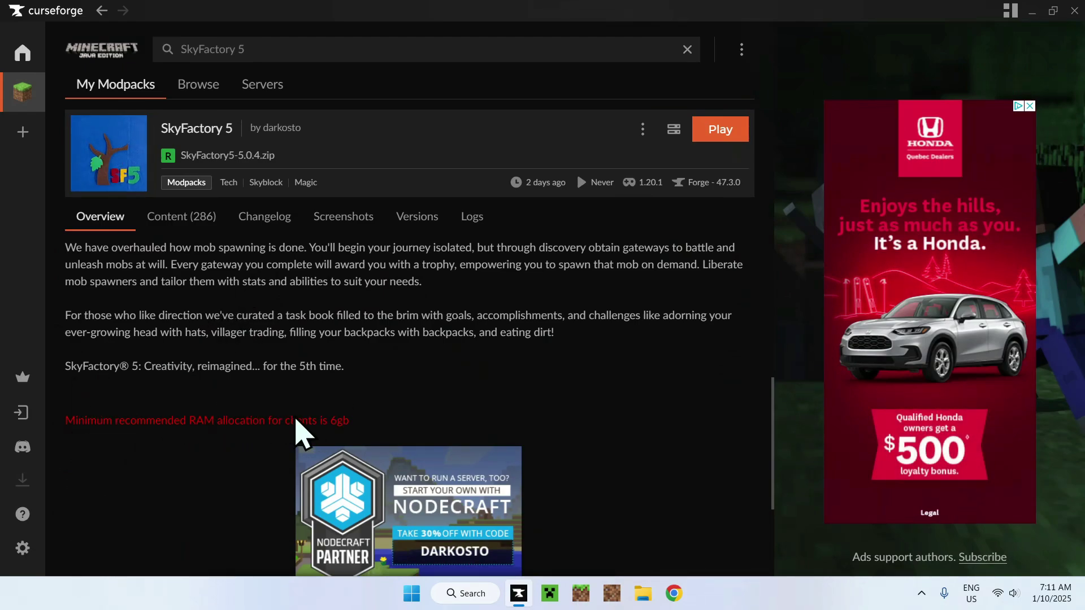
{"action": "left_click_drag", "start_coordinate": [350, 421], "coordinate": [316, 418]}
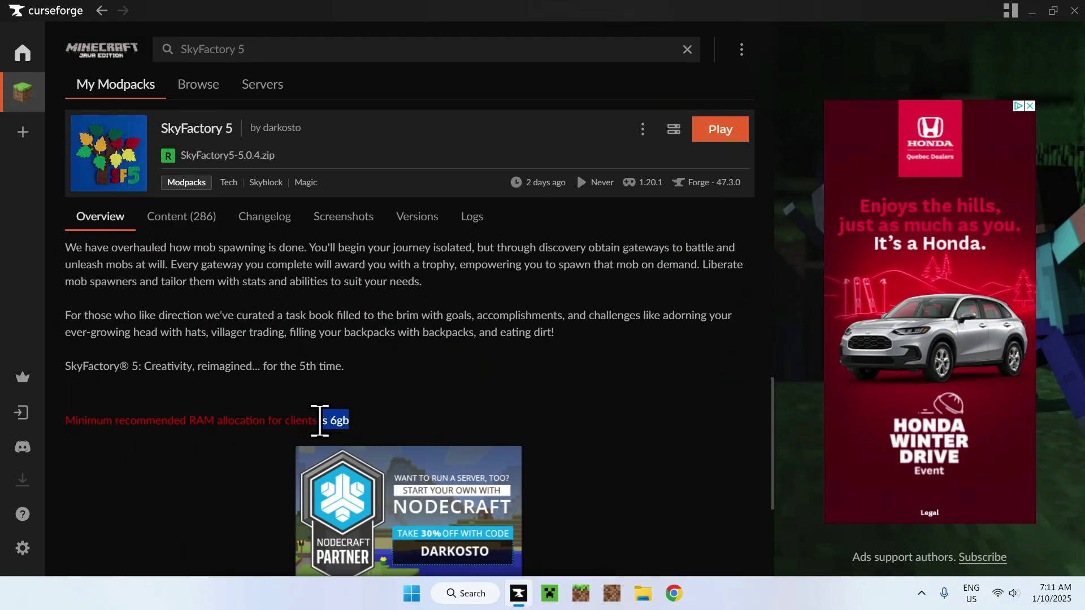
{"action": "left_click", "coordinate": [362, 422]}
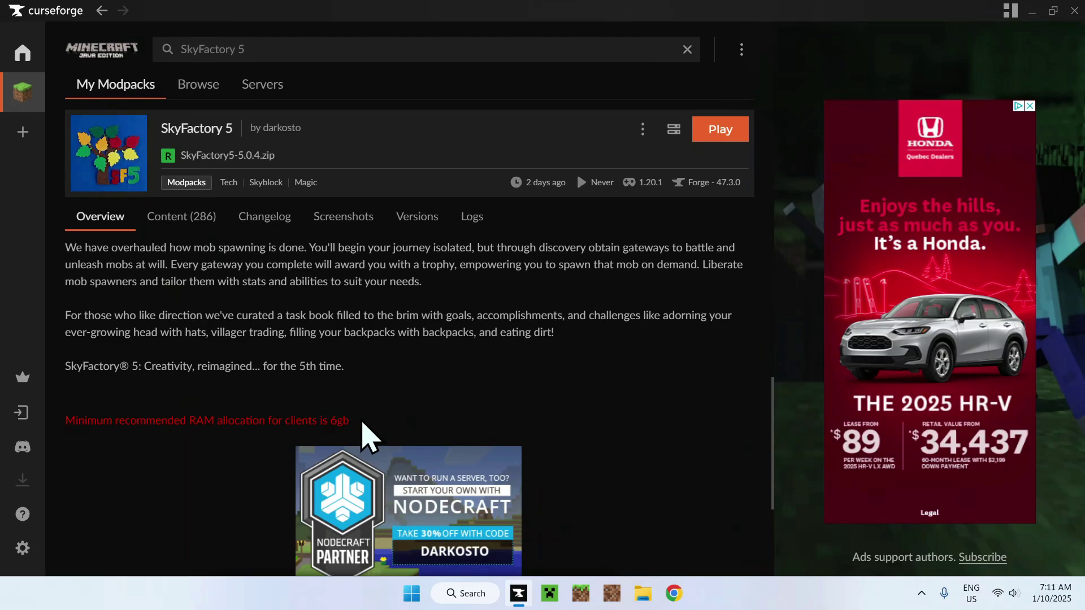
{"action": "scroll", "coordinate": [362, 423], "scroll_direction": "up", "scroll_amount": 5}
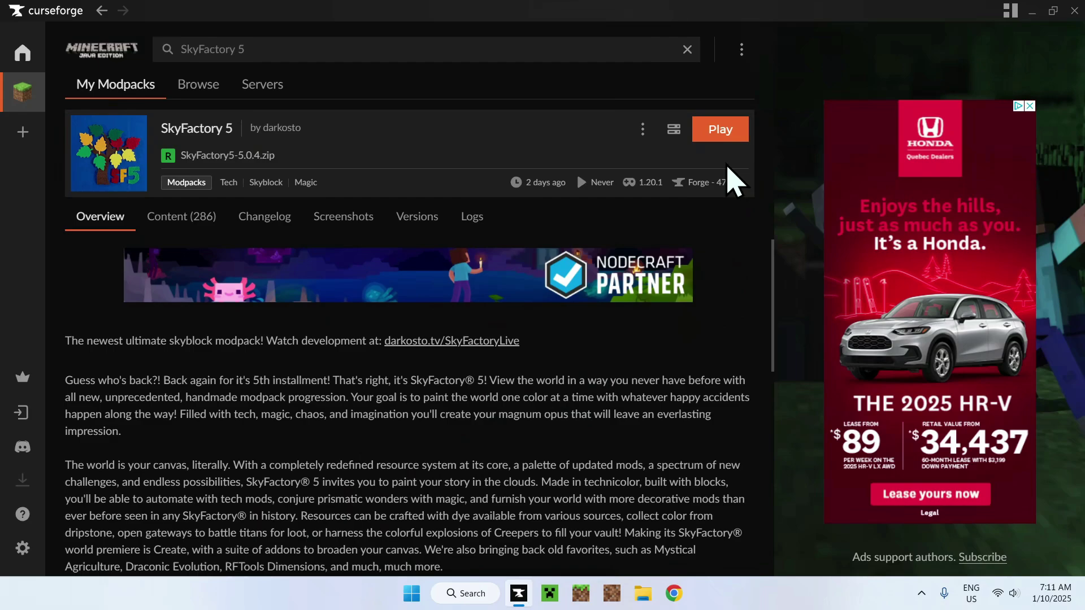
- Launch the SkyFactory 5 modpack and sign in to the Minecraft Launcher with the saved Microsoft account
{"action": "left_click", "coordinate": [718, 143]}
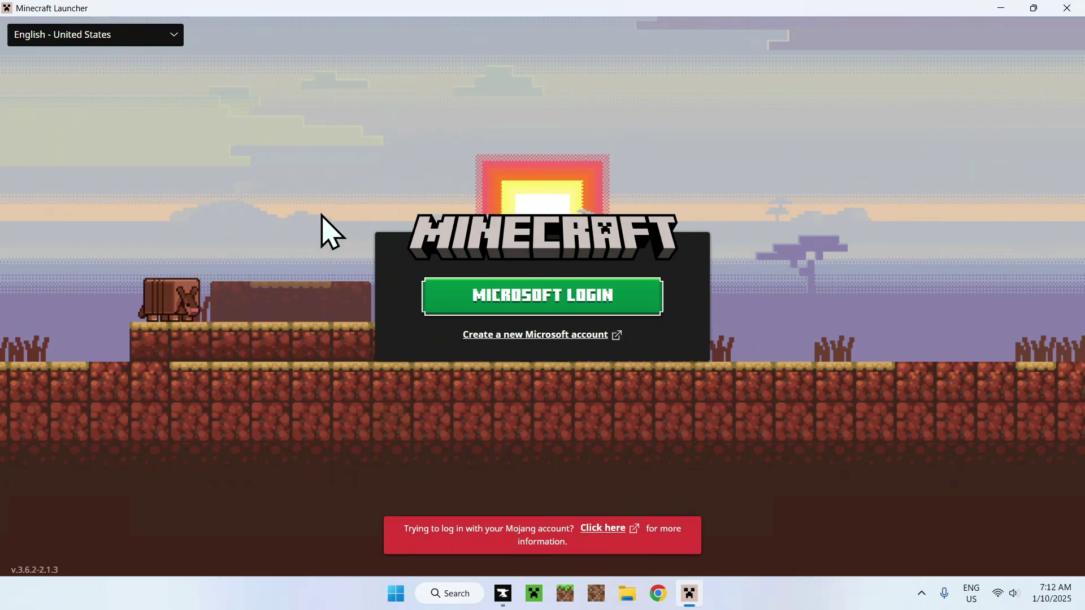
{"action": "left_click", "coordinate": [443, 297]}
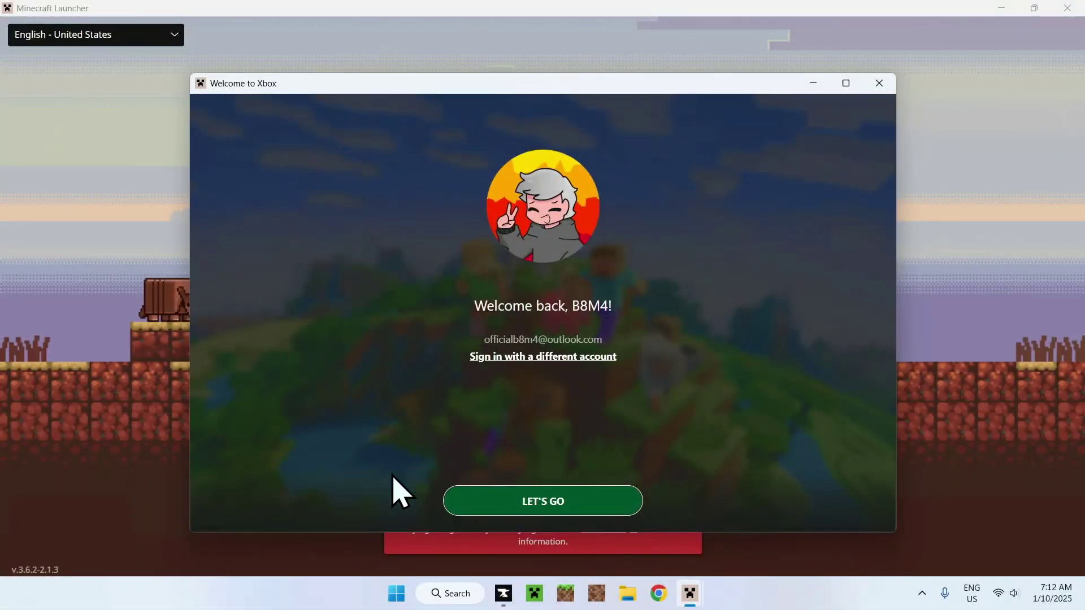
{"action": "left_click", "coordinate": [539, 508]}
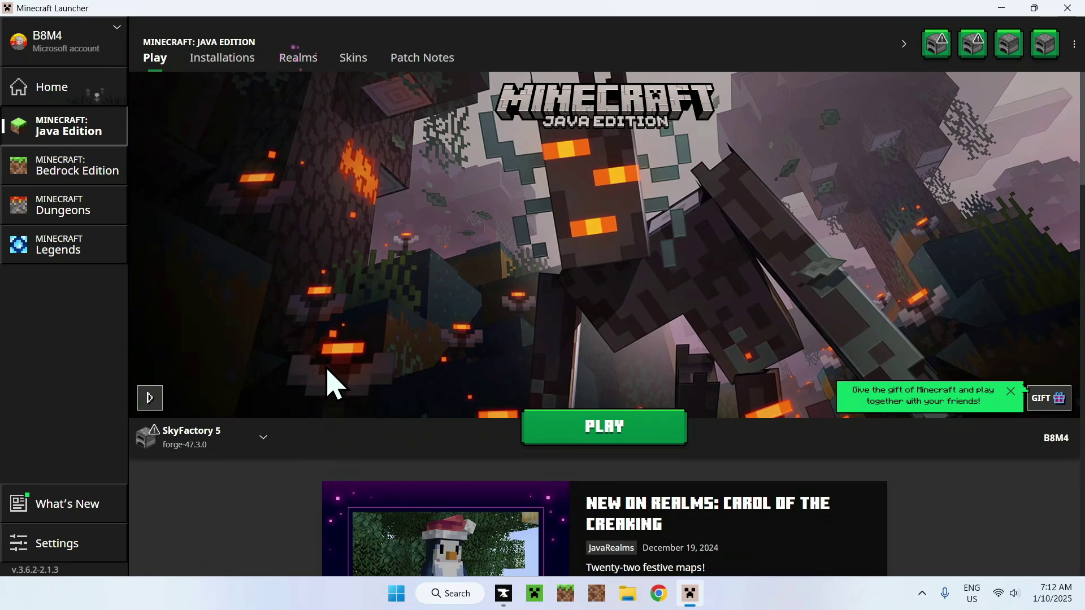
- Edit the SkyFactory 5 installation, set the maximum memory in its JVM arguments to -Xmx6000m and save it
{"action": "left_click", "coordinate": [214, 69]}
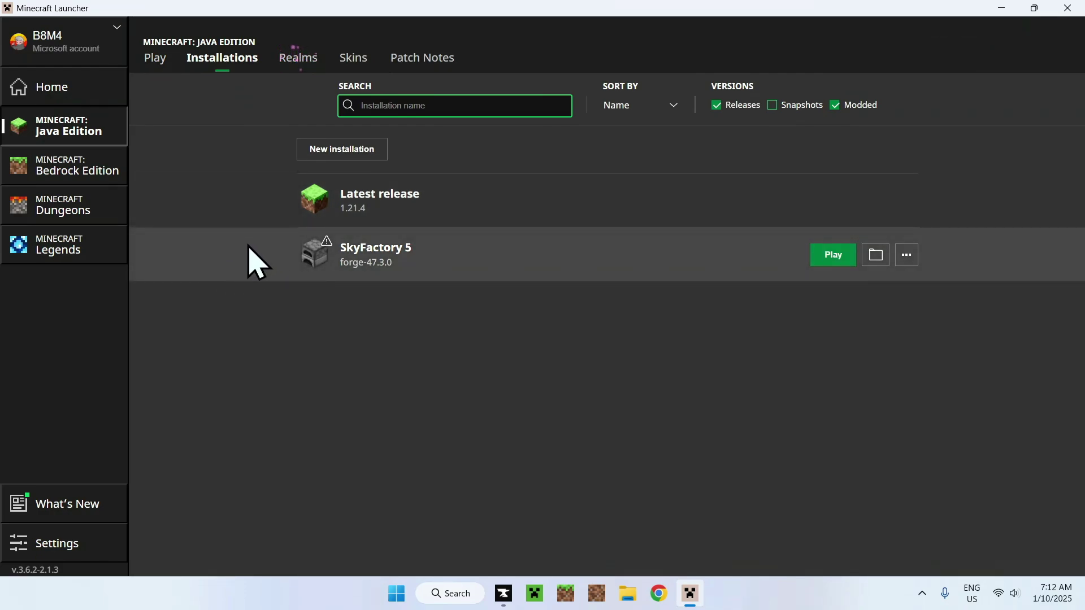
{"action": "left_click", "coordinate": [906, 255]}
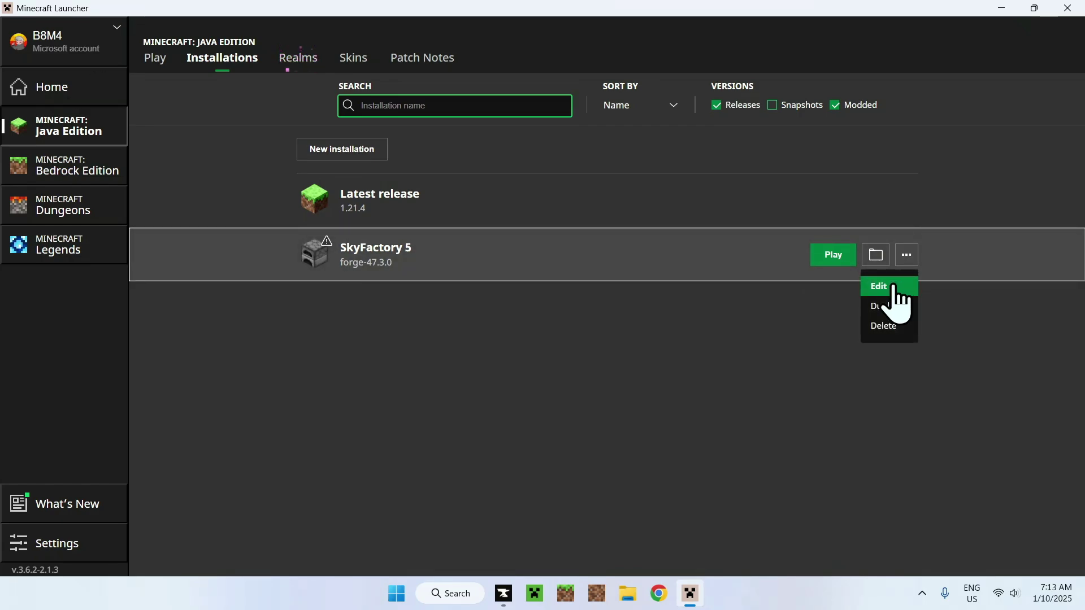
{"action": "left_click", "coordinate": [893, 287]}
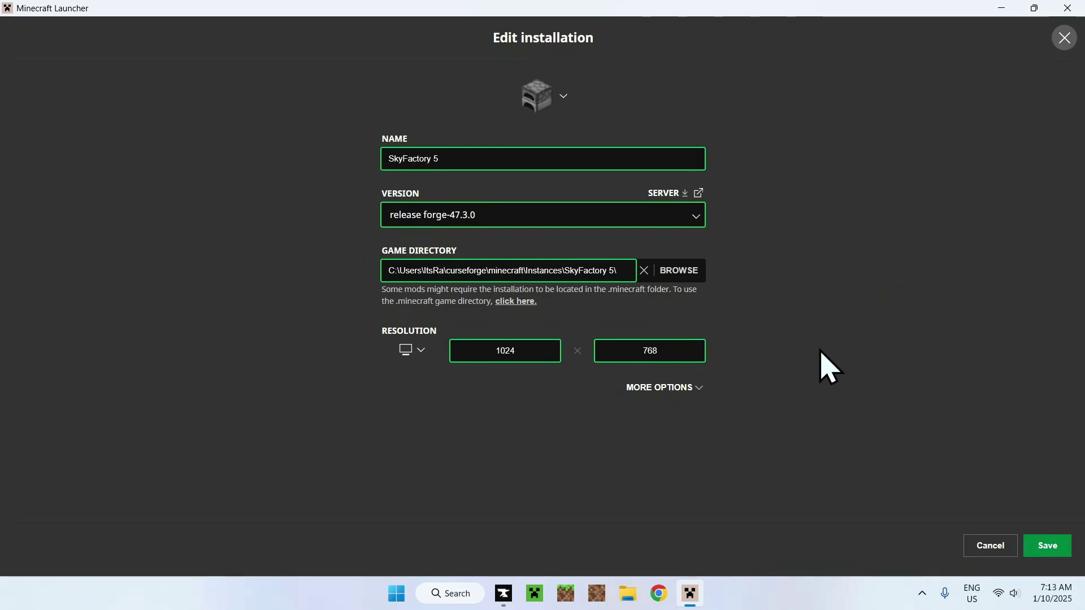
{"action": "left_click", "coordinate": [656, 389]}
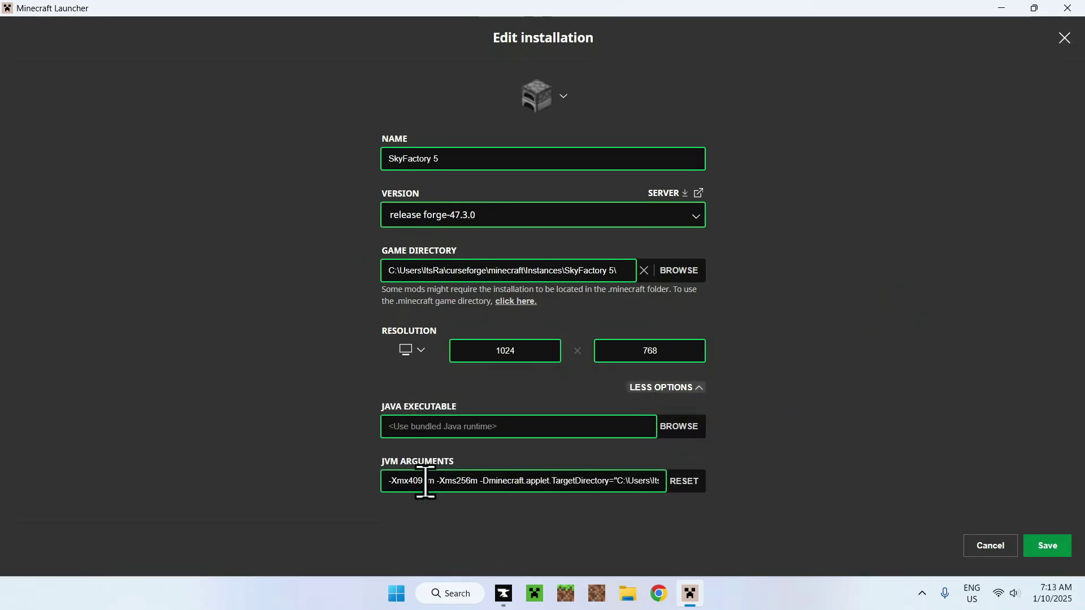
{"action": "left_click_drag", "start_coordinate": [429, 485], "coordinate": [408, 490]}
{"action": "type", "text": "6000"}
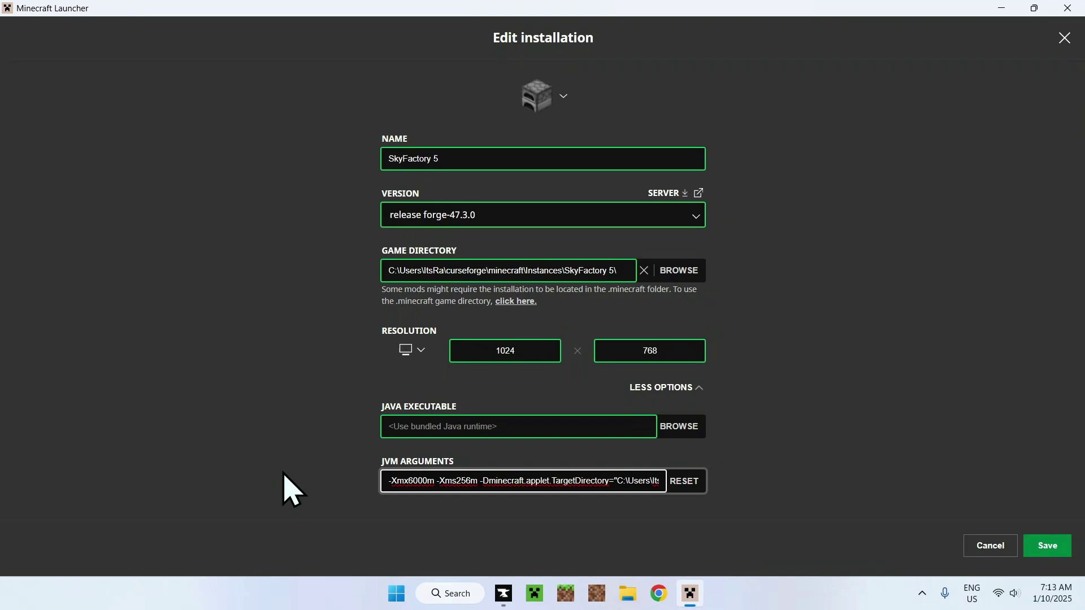
{"action": "left_click", "coordinate": [314, 456]}
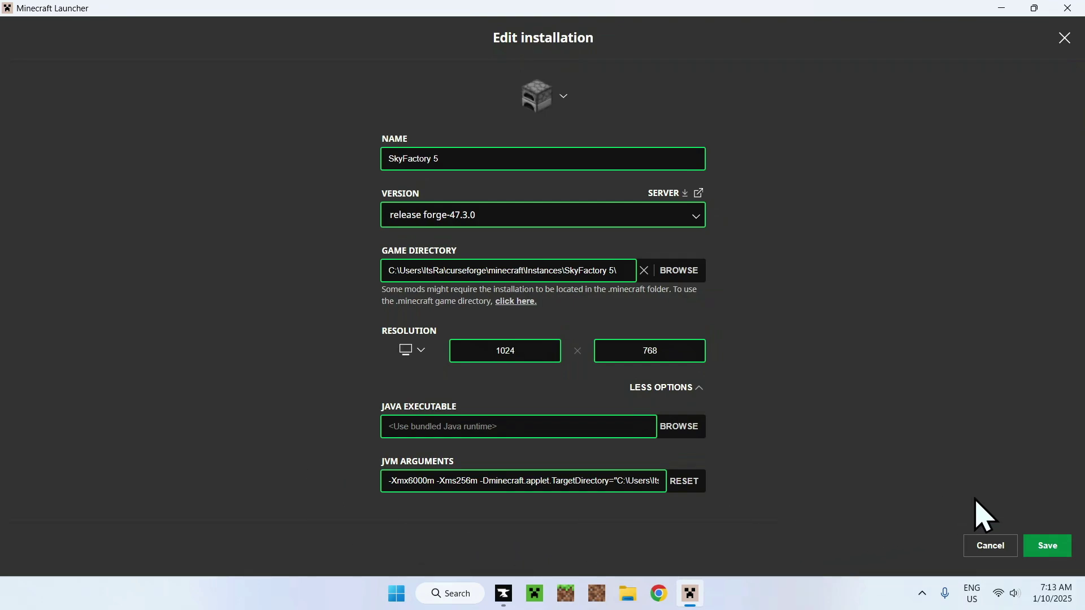
{"action": "left_click", "coordinate": [1044, 545]}
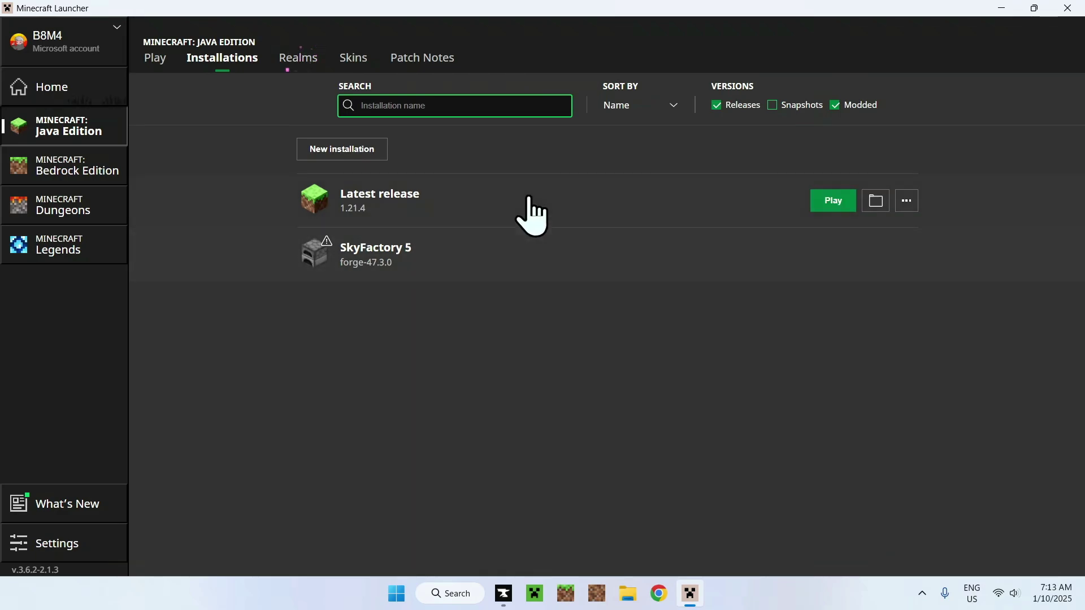
- Start the game with the SkyFactory 5 installation, maximize its window and continue past the welcome screen
{"action": "left_click", "coordinate": [153, 59]}
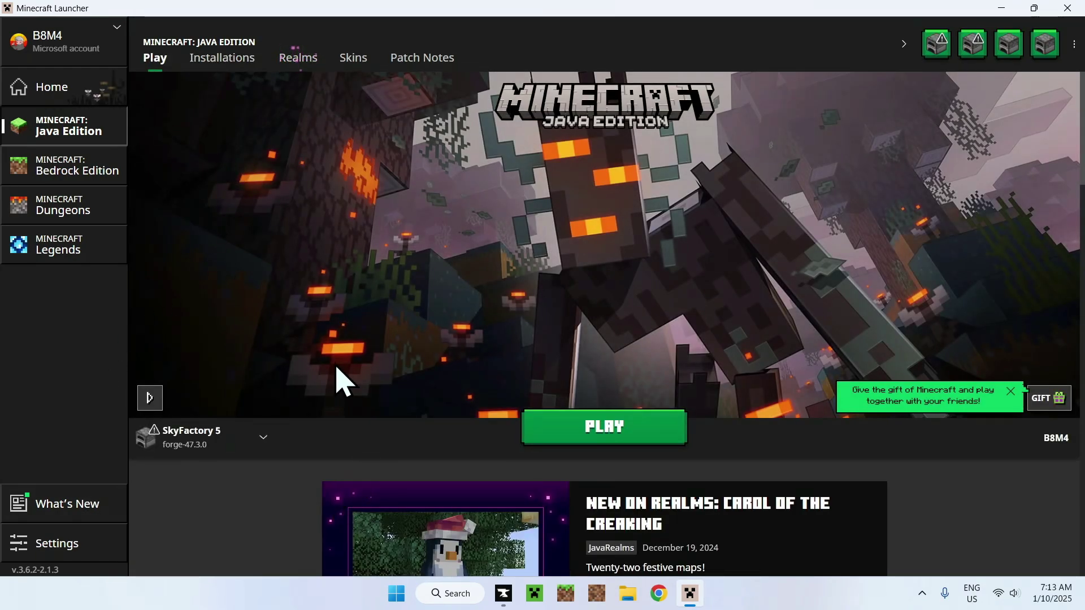
{"action": "left_click", "coordinate": [606, 435]}
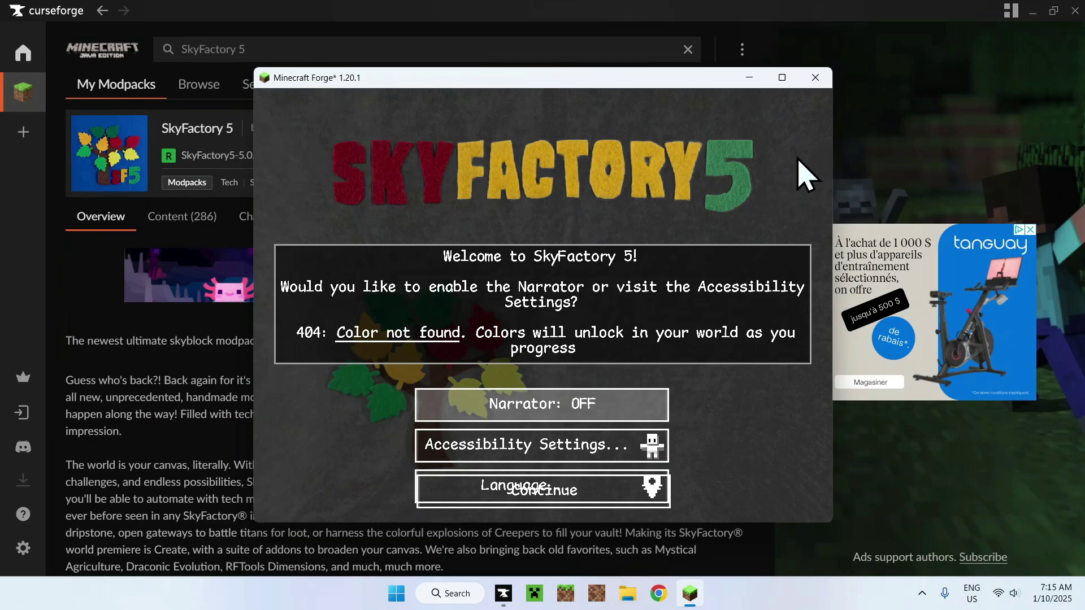
{"action": "left_click", "coordinate": [782, 78]}
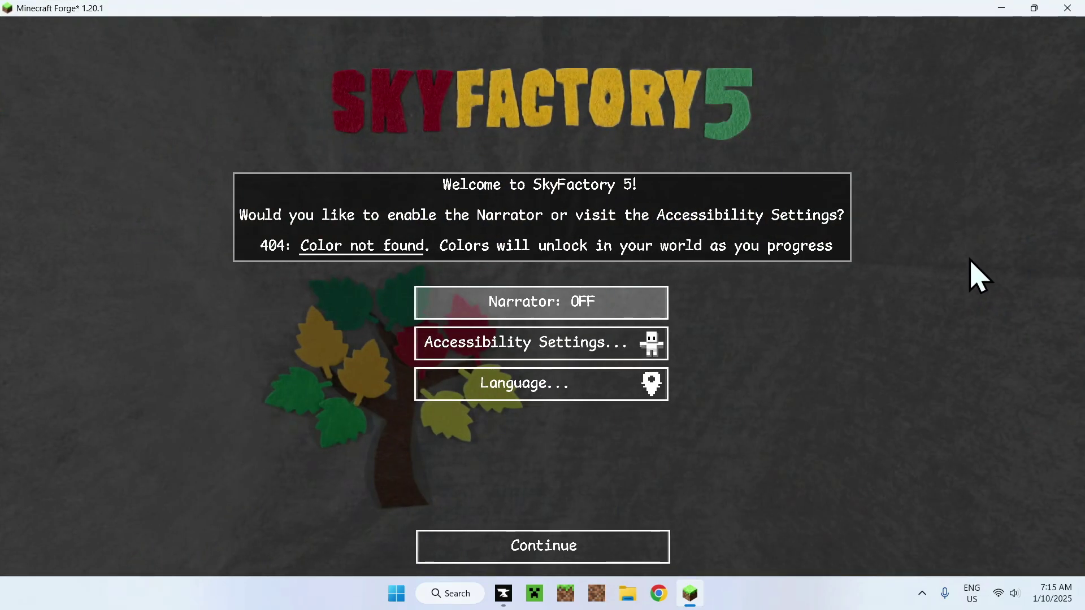
{"action": "left_click", "coordinate": [551, 542]}
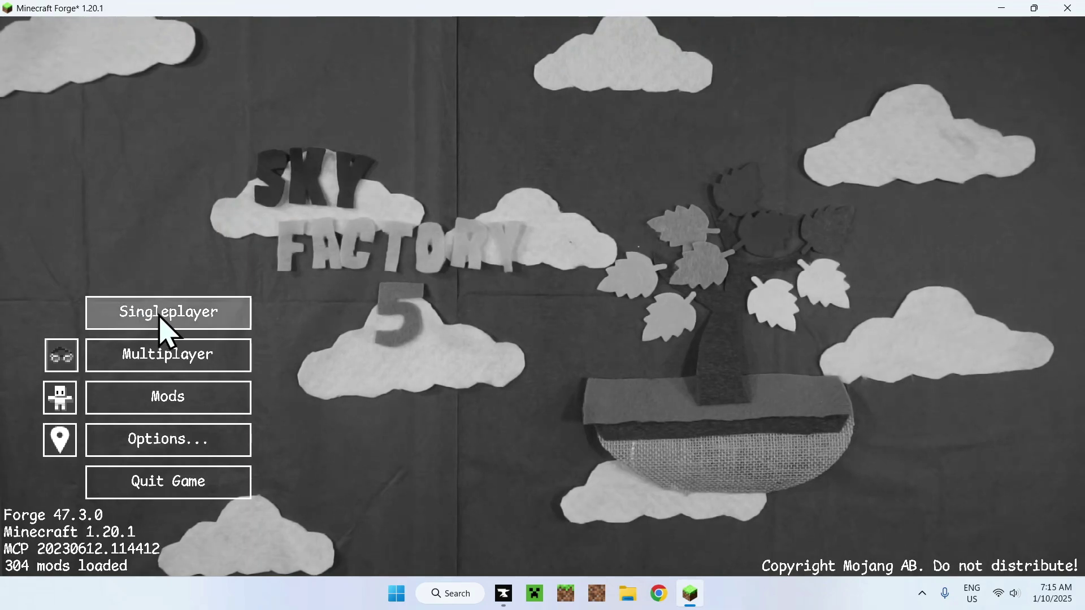
- Create and enter a new singleplayer world
{"action": "left_click", "coordinate": [162, 313]}
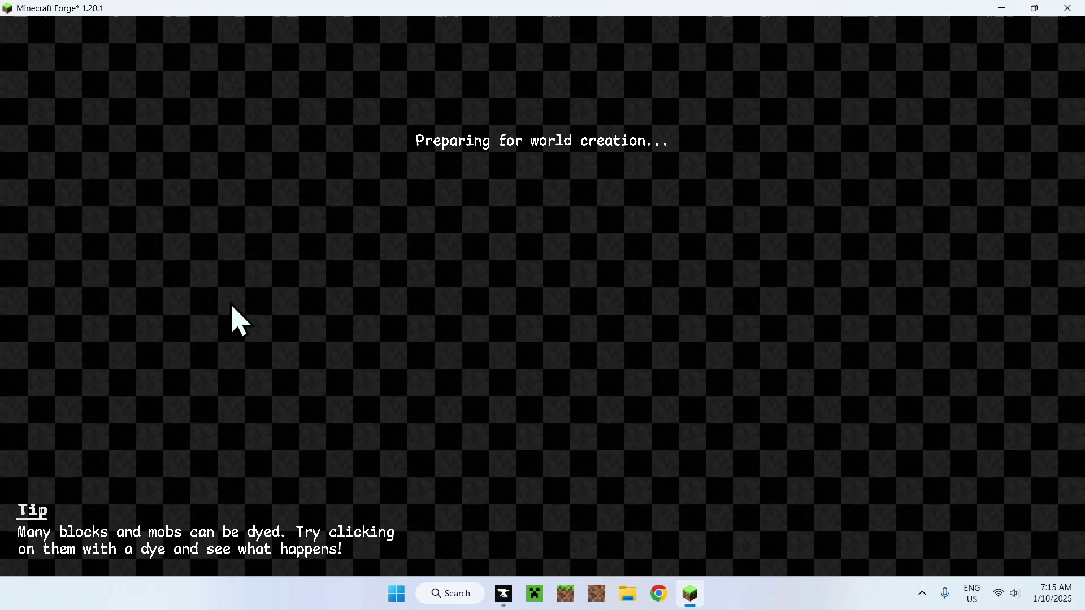
{"action": "left_click", "coordinate": [377, 193]}
{"action": "left_click", "coordinate": [337, 540]}
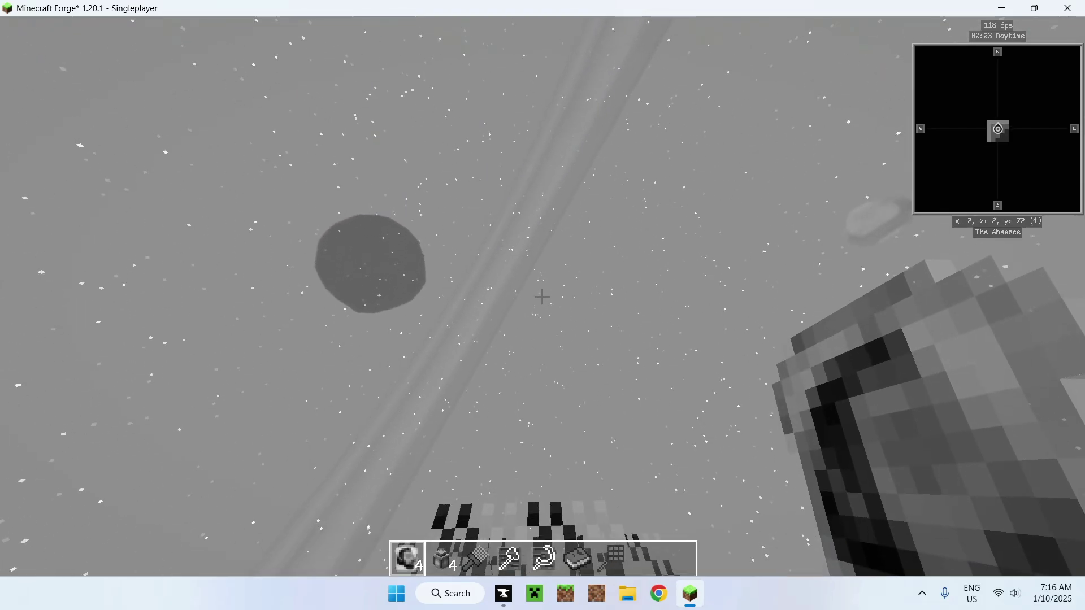
- Change the camera to the front-facing third-person view and select the last hotbar slot
{"action": "key", "text": "F5"}
{"action": "key", "text": "F5"}
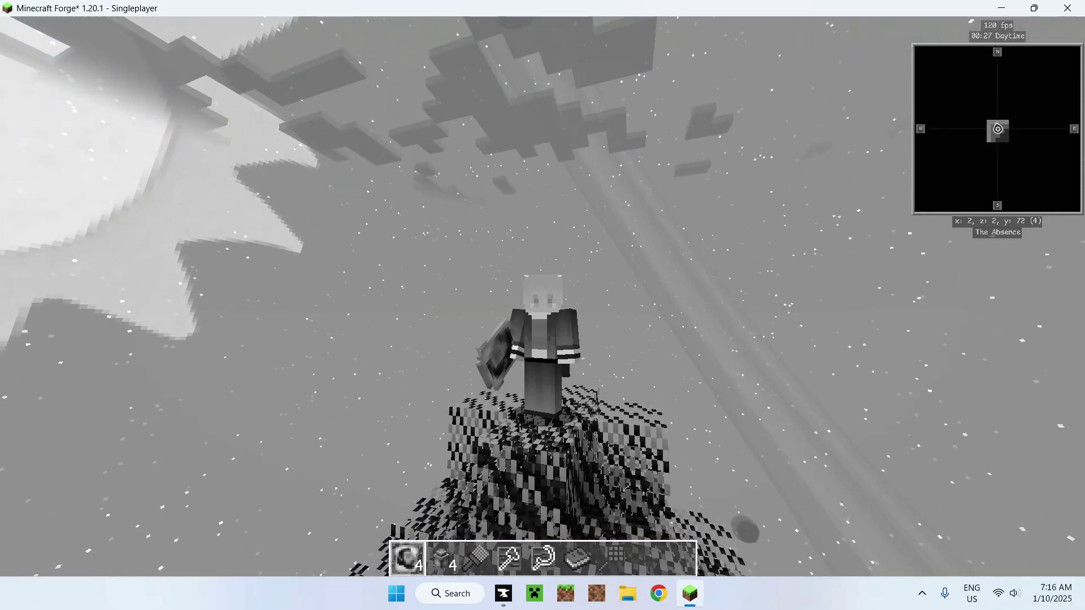
{"action": "scroll", "coordinate": [542, 305], "scroll_direction": "up", "scroll_amount": 1}
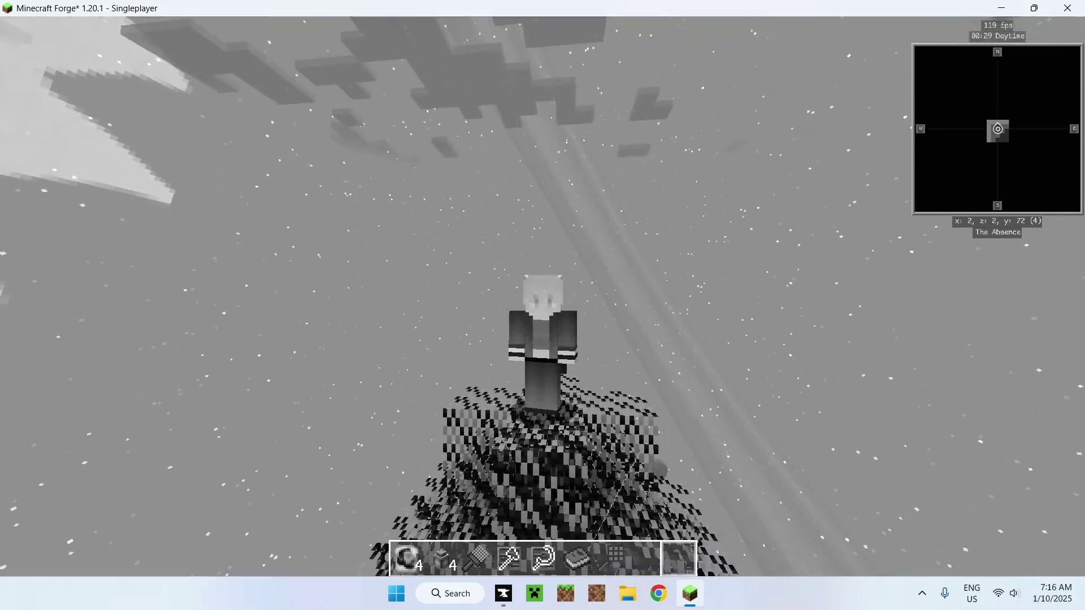